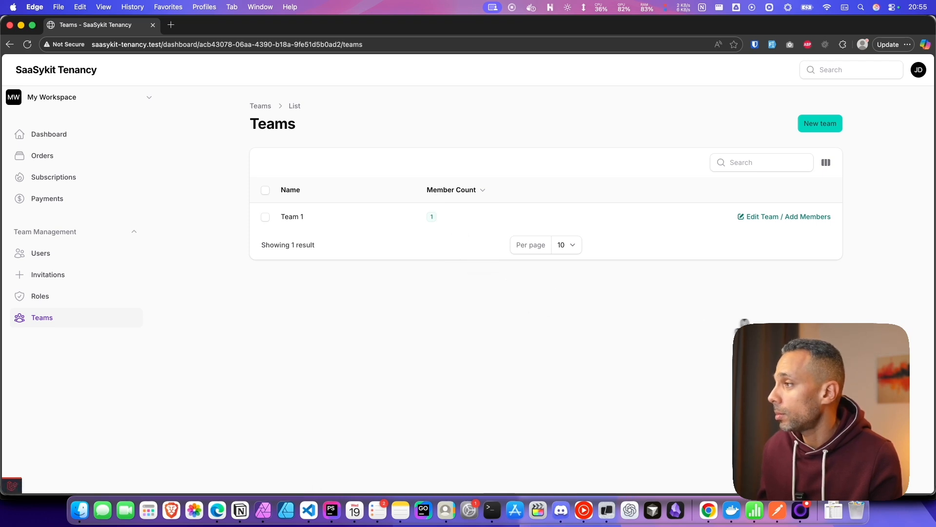
- Start a new team in the workspace and name it Team 2
click(820, 125)
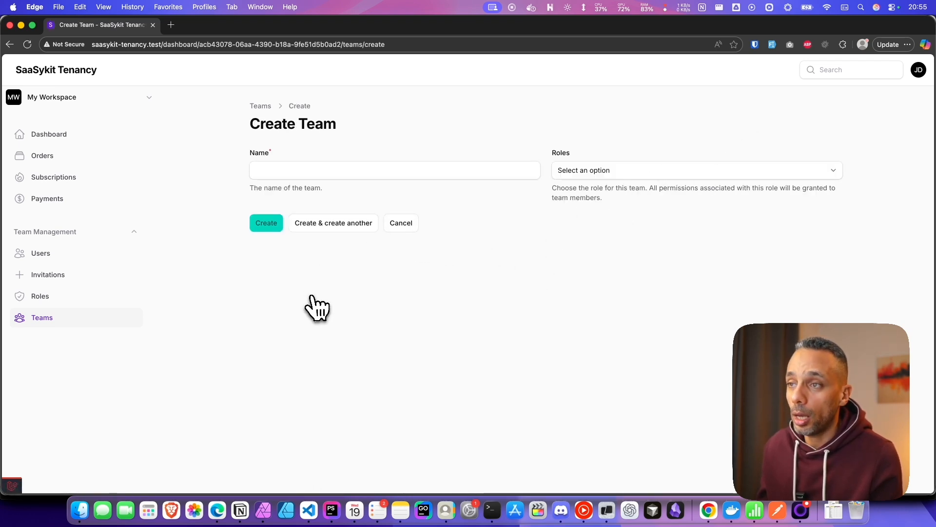
click(334, 170)
click(539, 240)
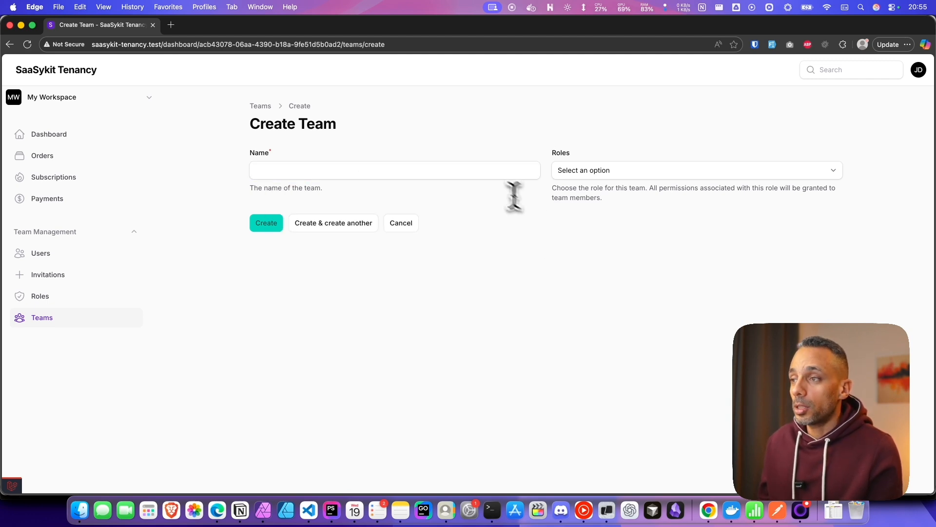
click(475, 172)
text(t)
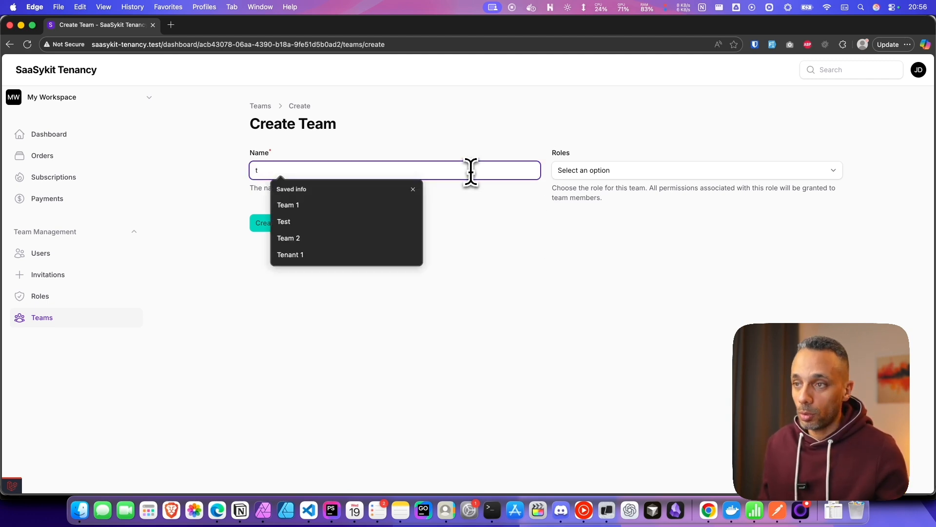
click(409, 238)
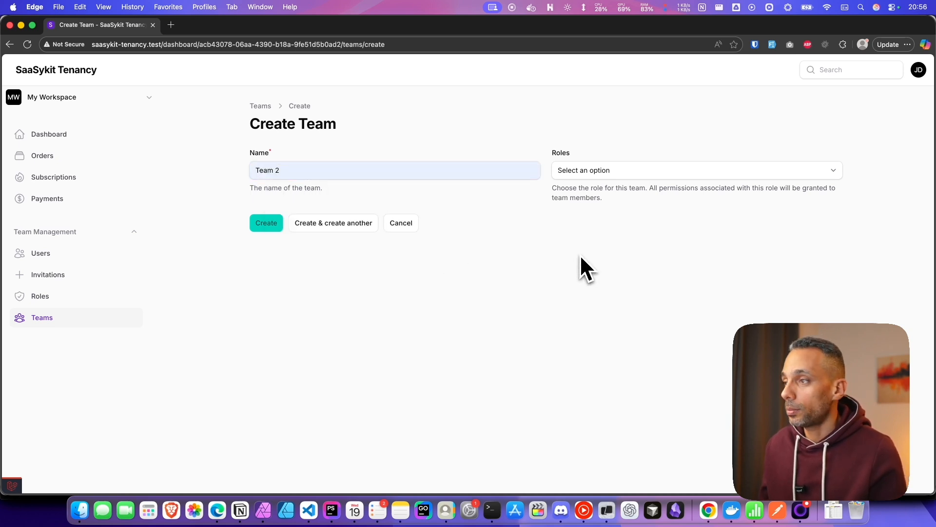
- Assign the Admin role to Team 2 and create the team
click(611, 173)
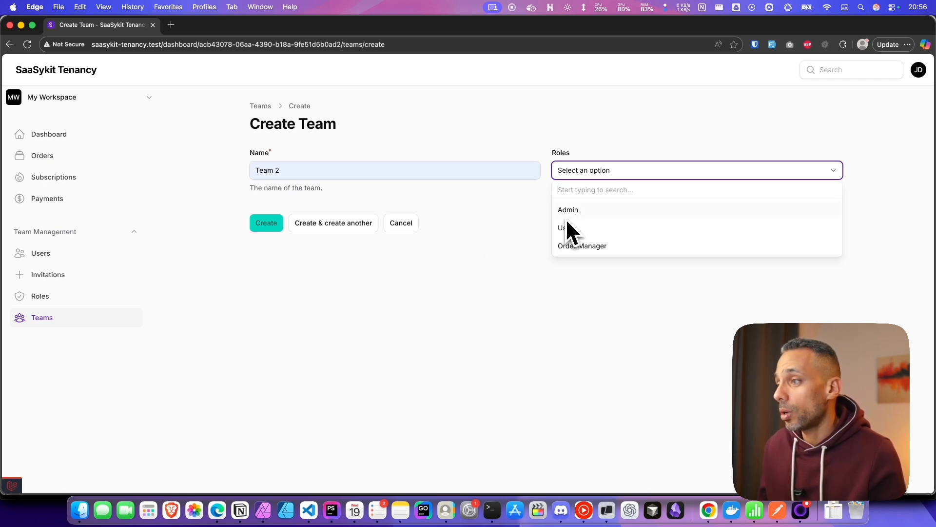
click(610, 211)
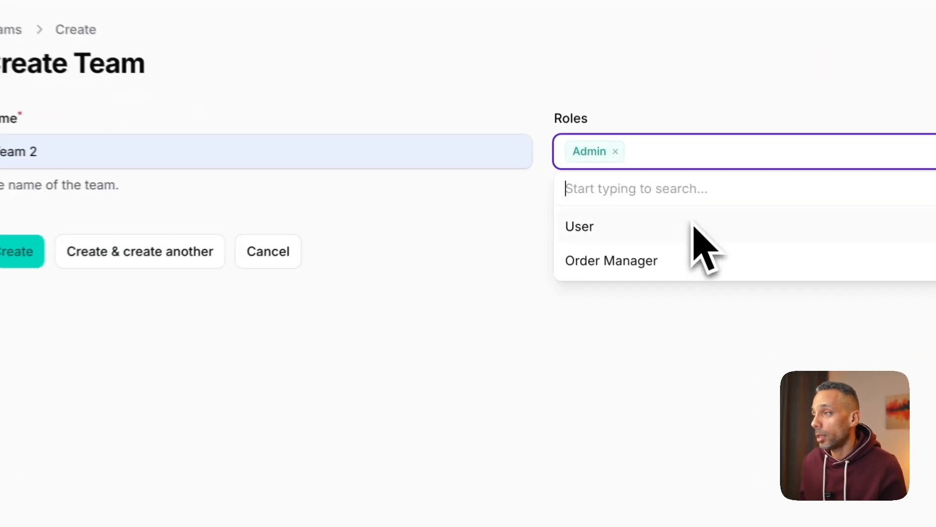
click(503, 353)
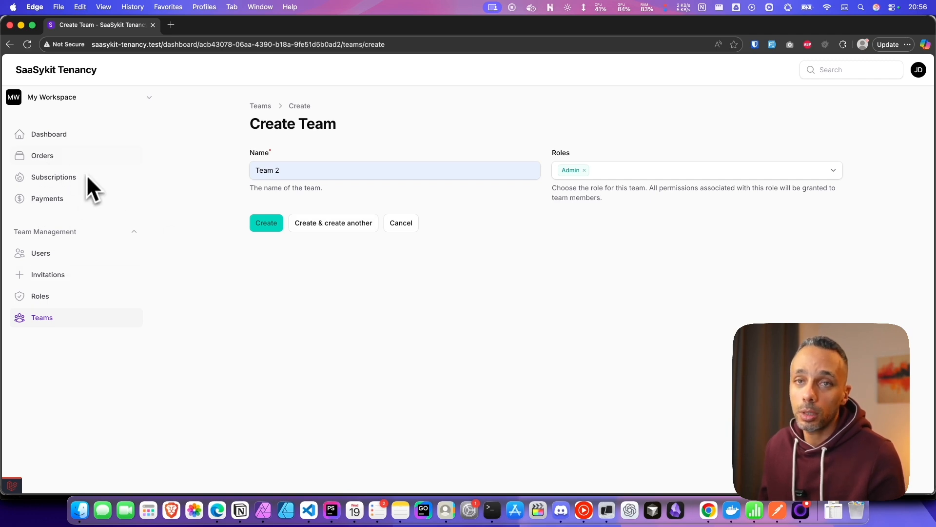
click(271, 228)
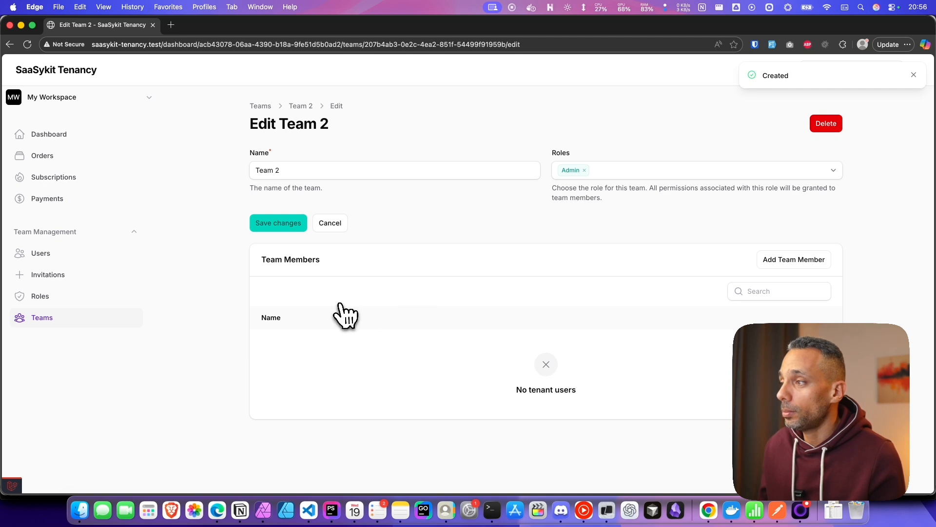
- Check which workspace users can be added as members of Team 2, leaving the team without adding anyone
click(780, 266)
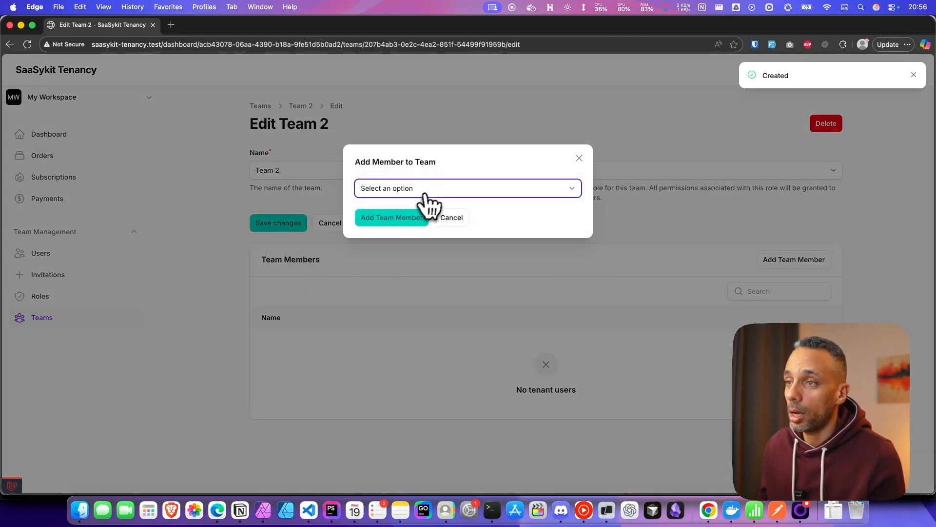
click(430, 193)
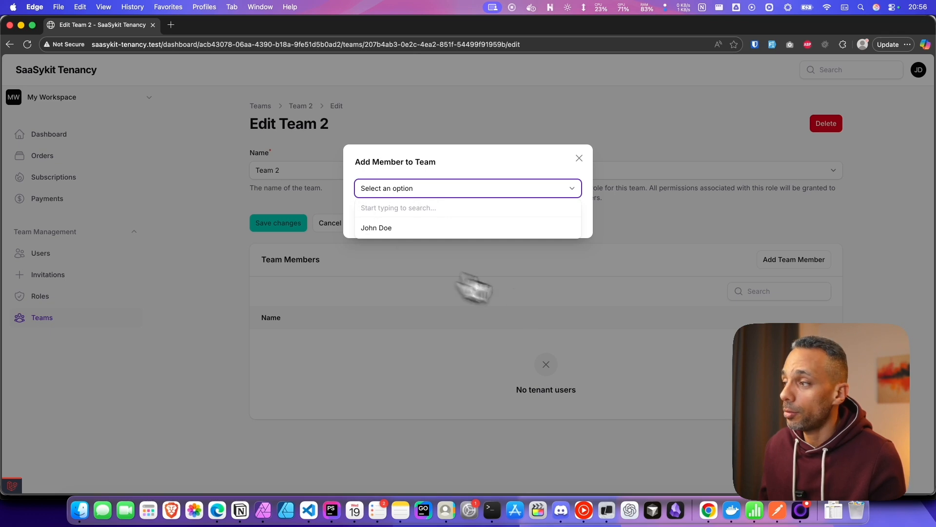
click(425, 278)
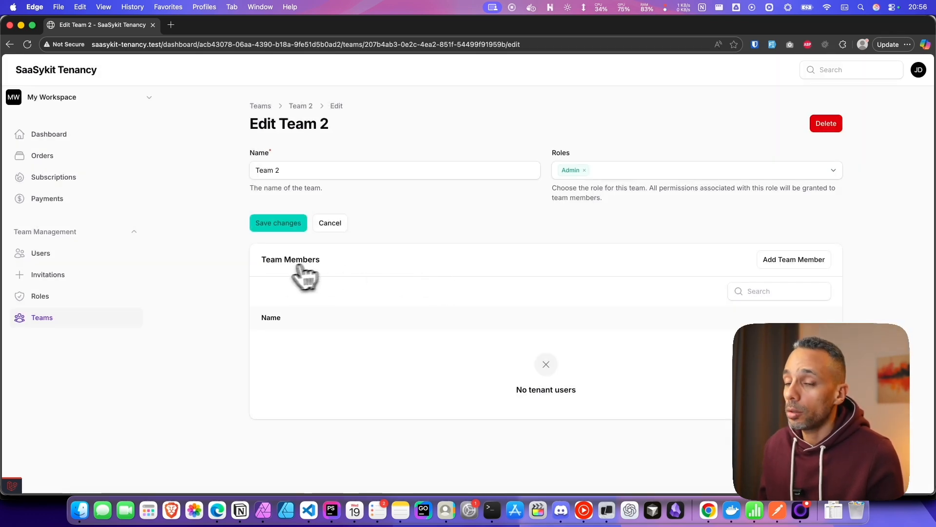
- Start a new workspace invitation and fill in the invitee's email address
right_click(46, 275)
click(26, 279)
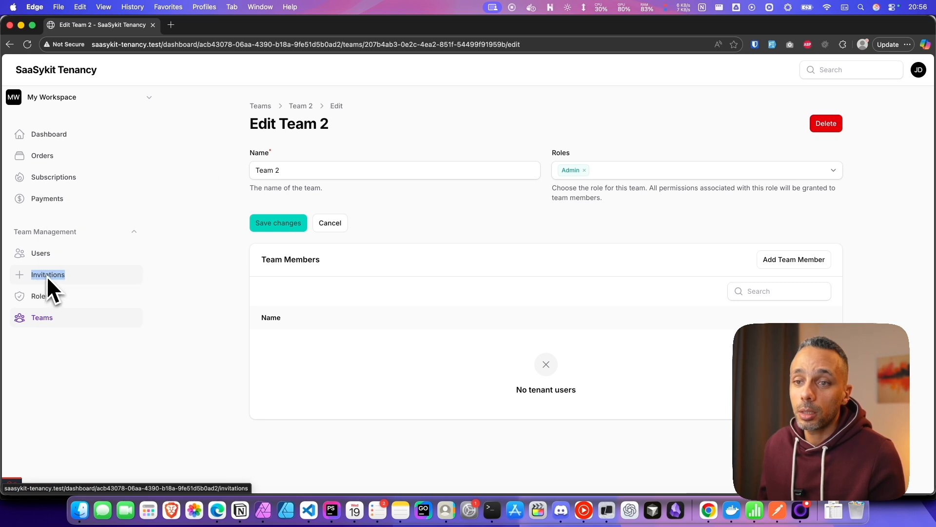
click(47, 275)
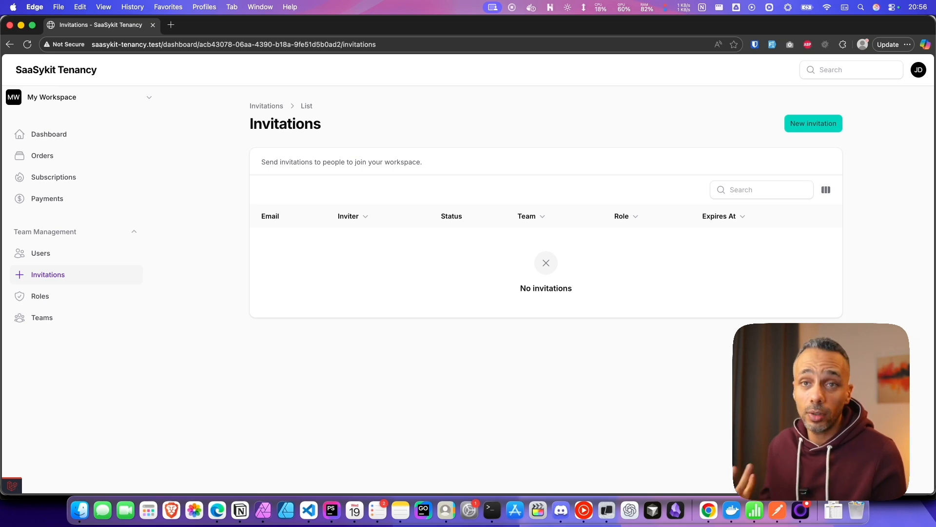
click(812, 127)
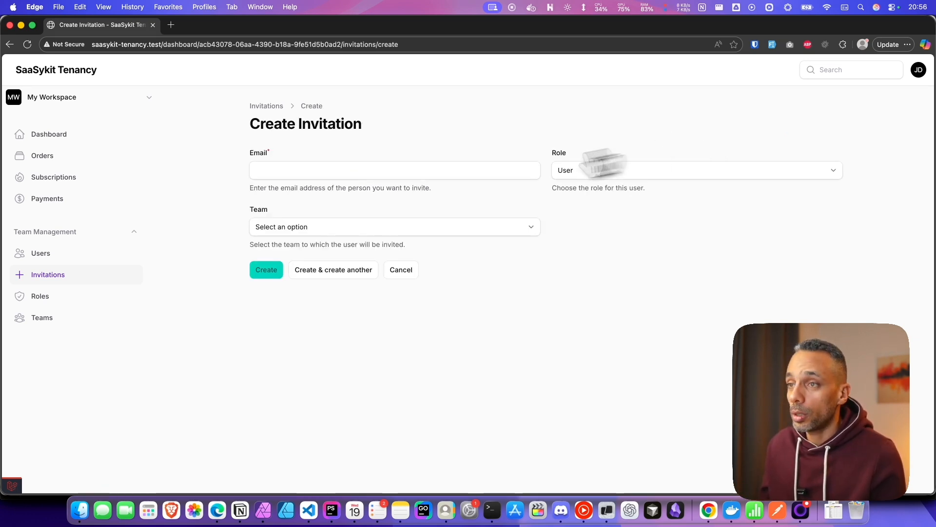
click(302, 168)
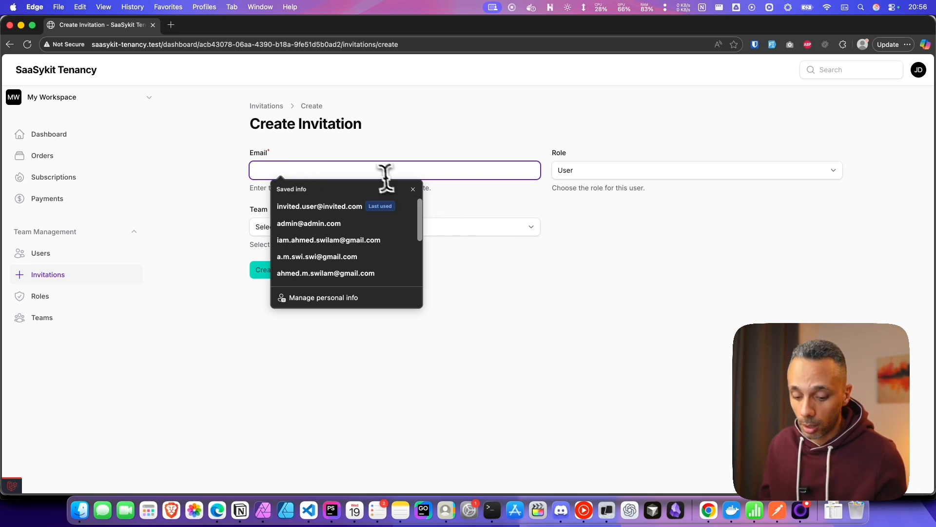
text(inve)
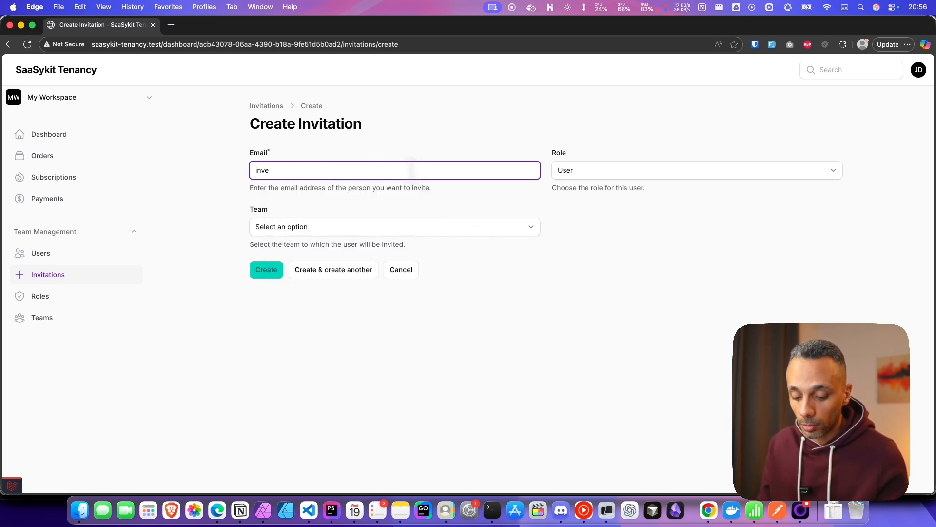
key(BackSpace)
text(i)
text(r)
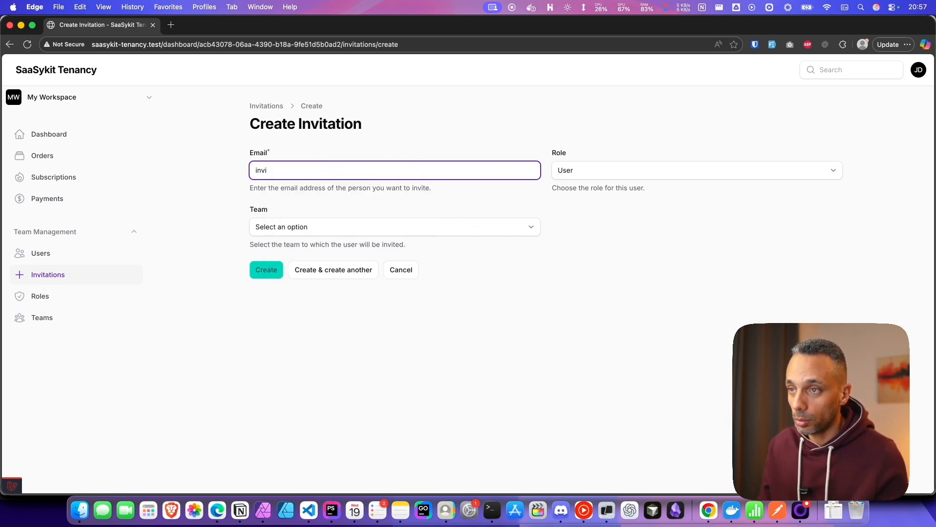
key(BackSpace)
click(368, 206)
click(294, 170)
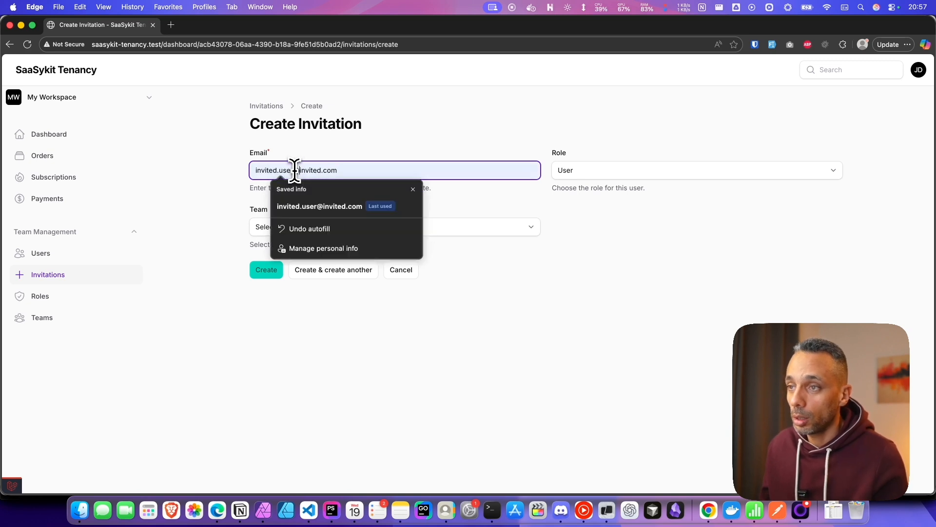
text(3)
click(465, 288)
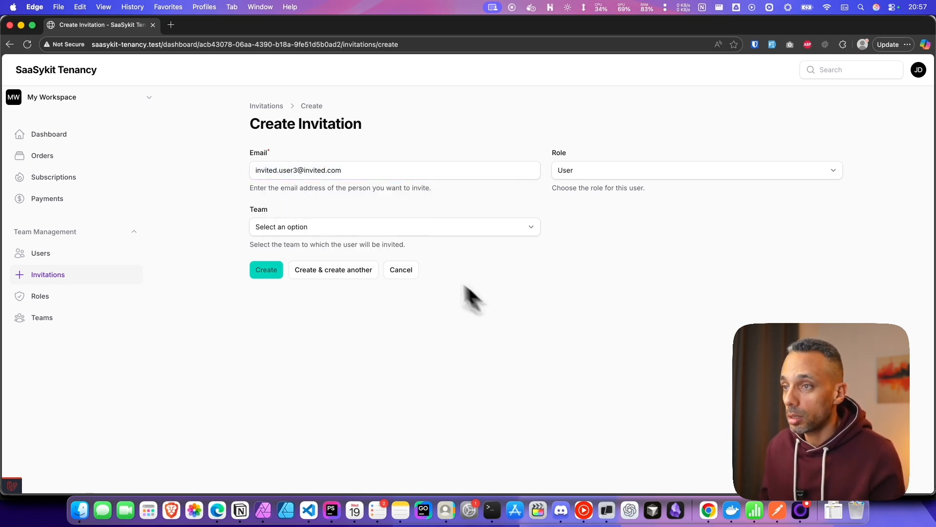
- Clear the invitation's role, assign the invitee to Team 2 and create the invitation
click(585, 176)
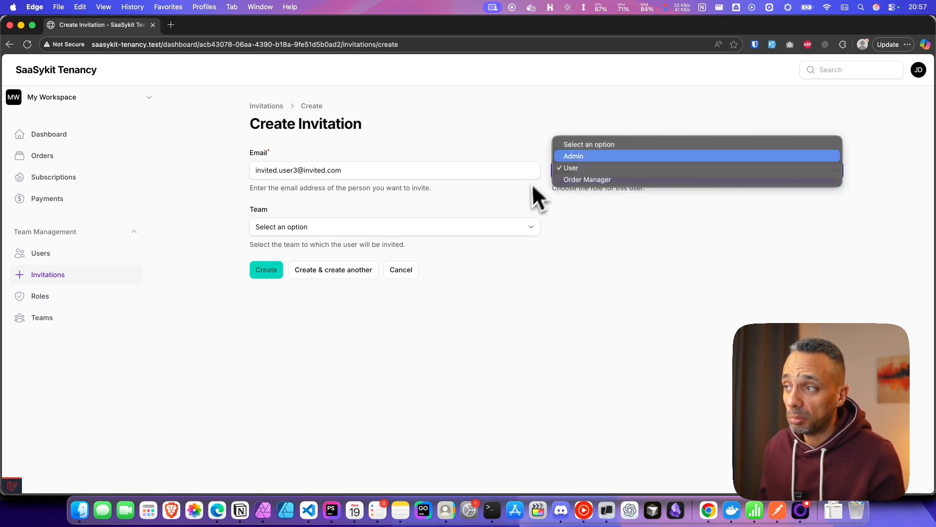
click(581, 145)
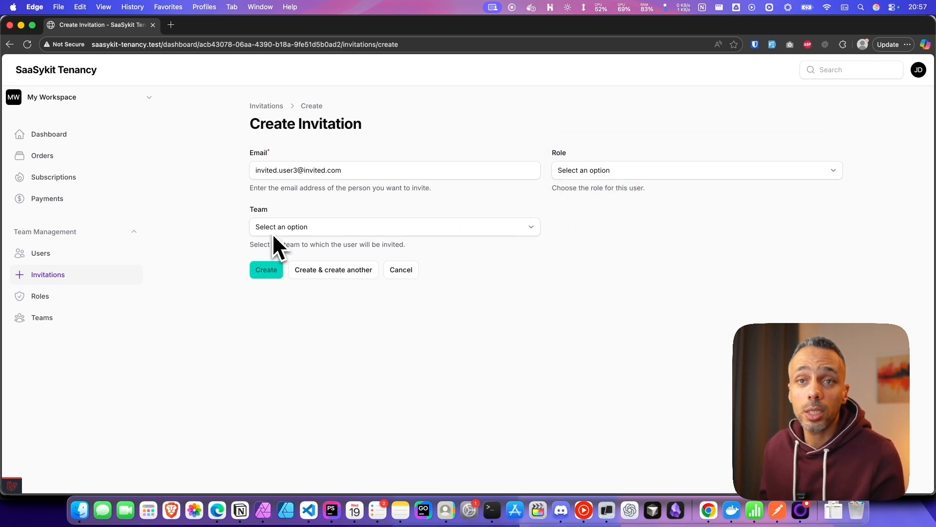
click(340, 230)
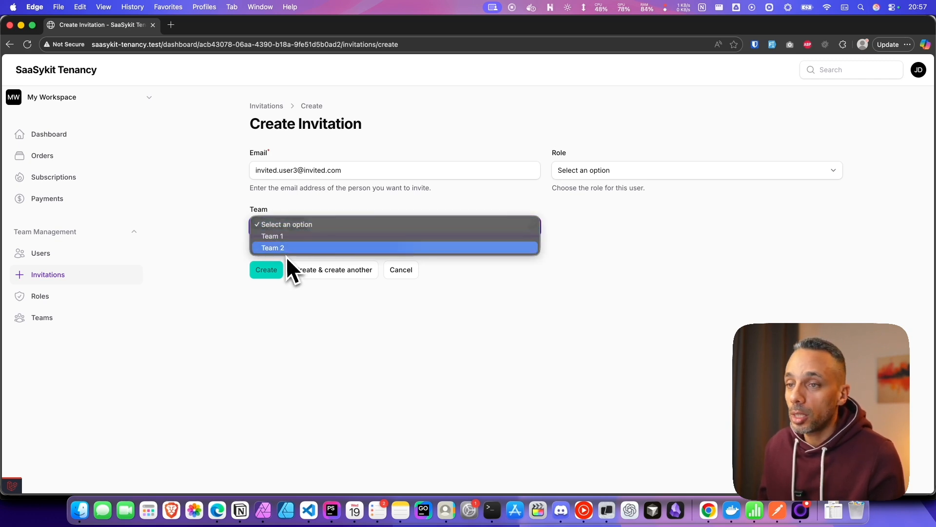
click(271, 247)
click(274, 272)
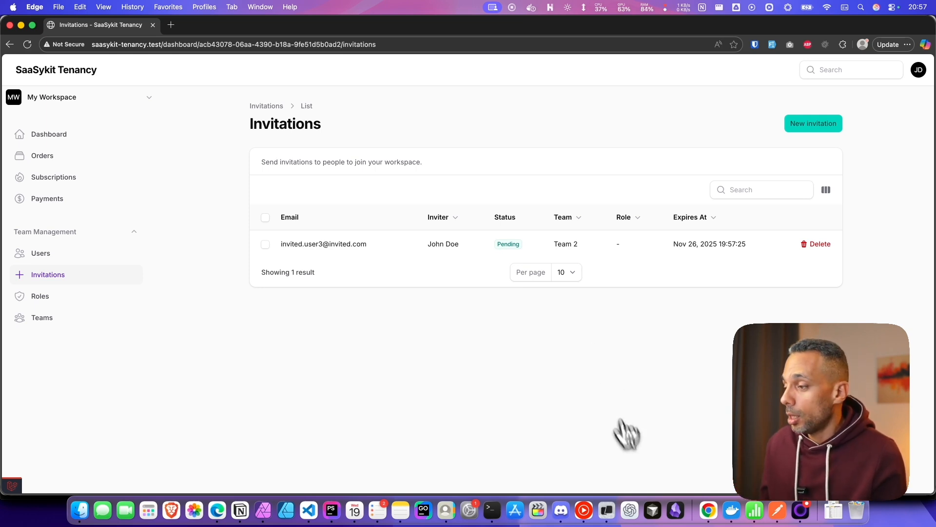
- Switch to Chrome and open the SaaSykit account registration form from the login page
click(708, 511)
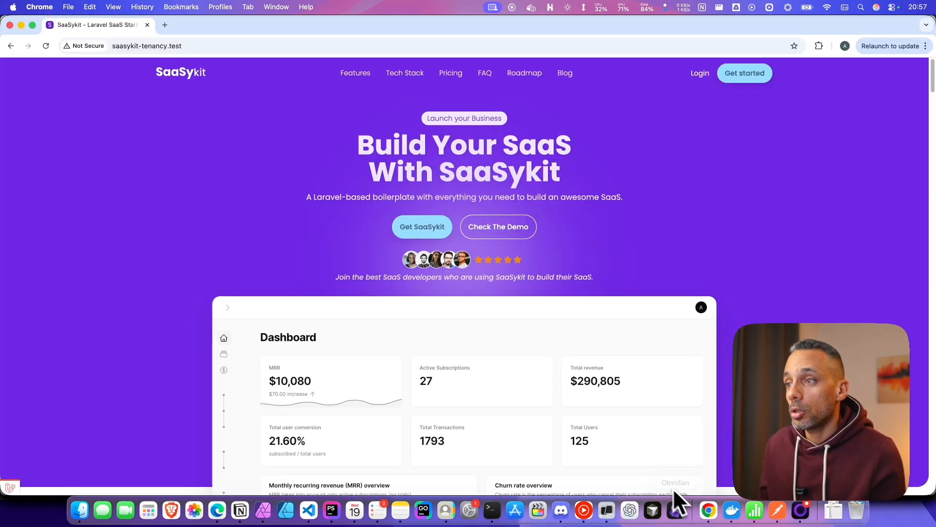
click(700, 74)
click(403, 233)
click(281, 234)
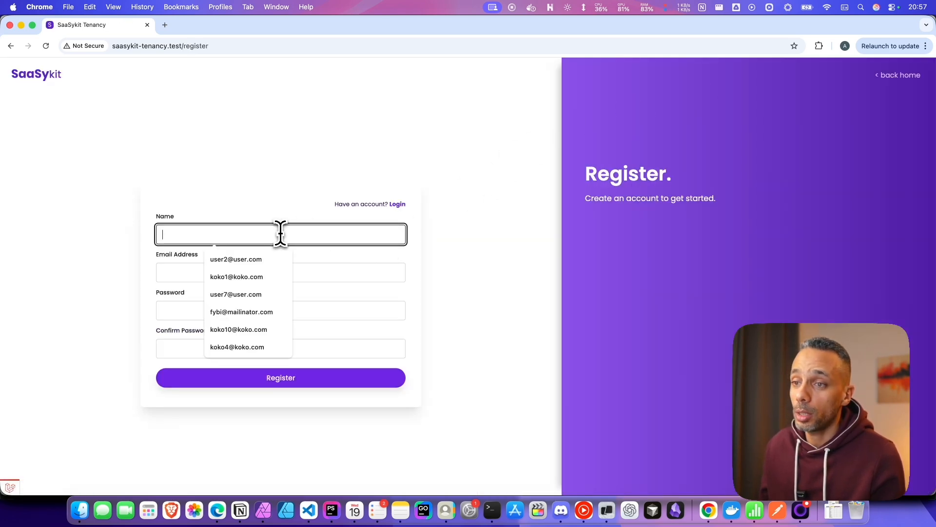
- Enter the invited user's name in the registration form
click(309, 236)
click(314, 240)
text(in)
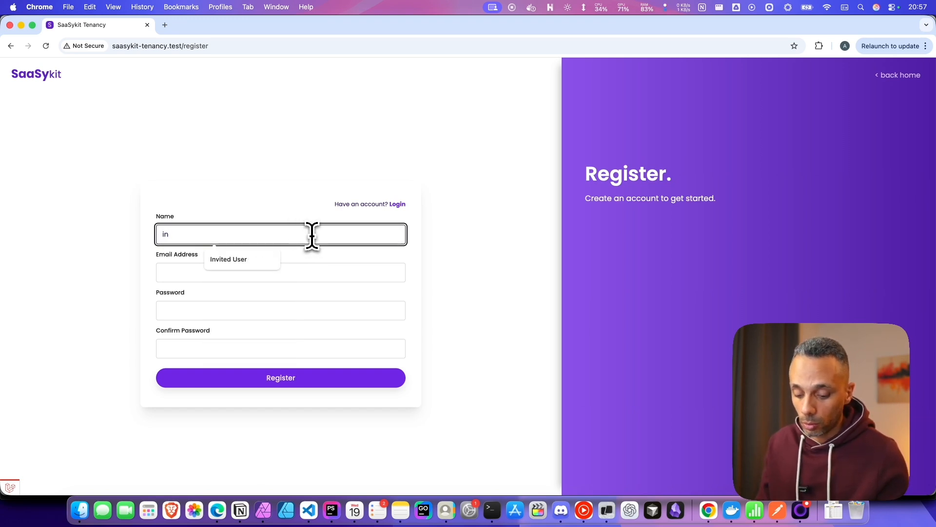
text(vited.user3)
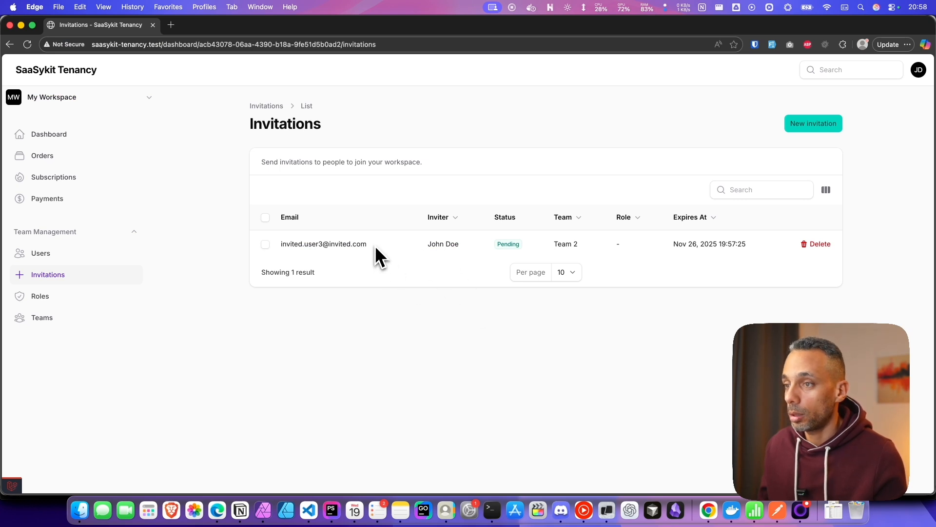
- Copy the invitee's email from the pending invitation in Edge and use it for both the name and email address of the Chrome registration
drag(376, 249, 281, 244)
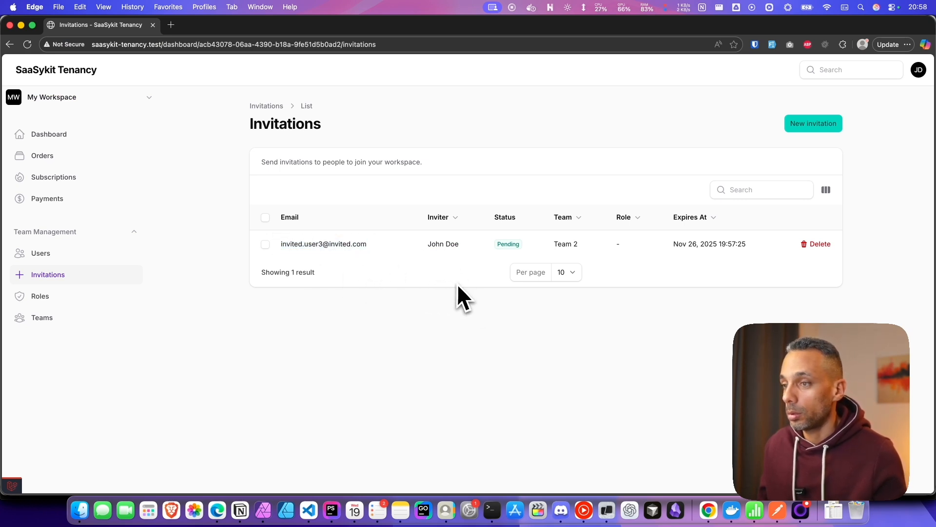
key(super+Tab)
double_click(261, 234)
key(super+v)
click(261, 272)
key(super+v)
- Fill in the account password and its confirmation, and register the invited user's account
click(324, 309)
key(super+v)
click(334, 339)
key(super+v)
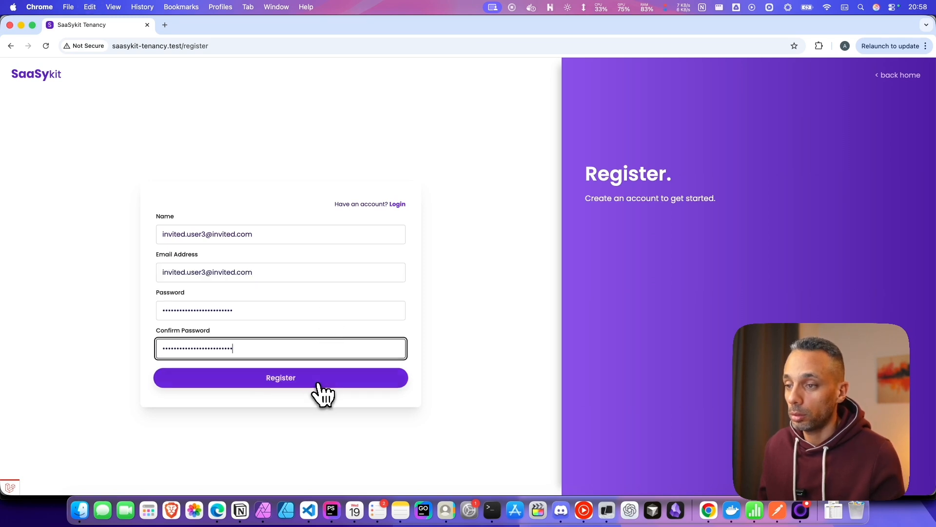
click(320, 381)
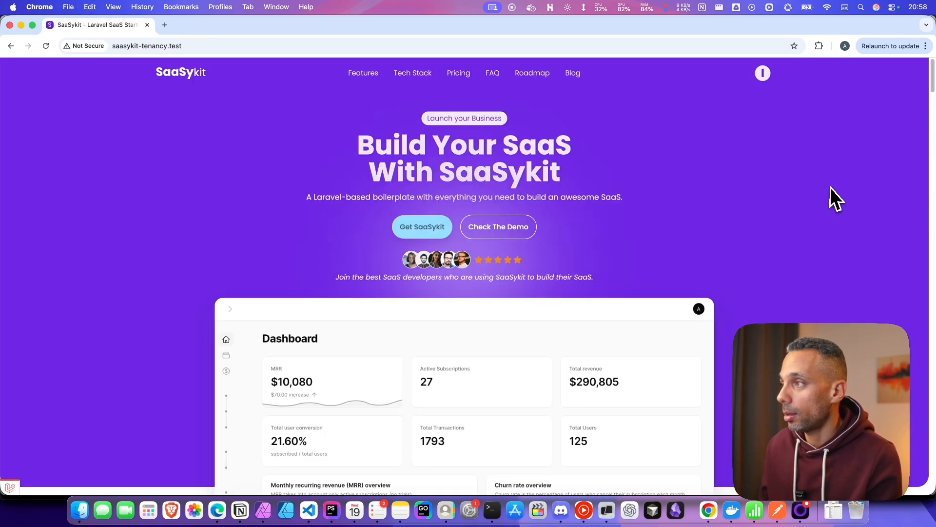
- Open the invited user's own invitations and accept the one to join My Workspace
click(763, 73)
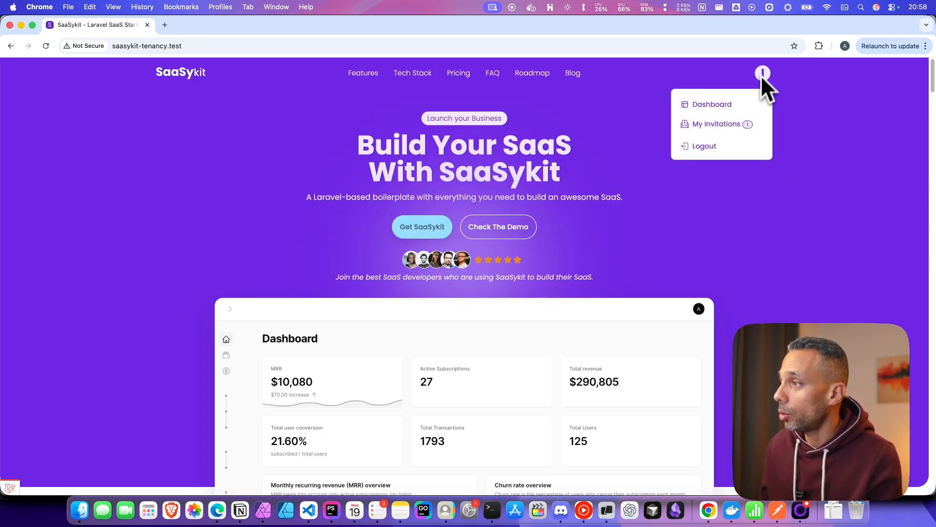
click(715, 139)
double_click(268, 233)
drag(268, 233, 455, 245)
click(437, 276)
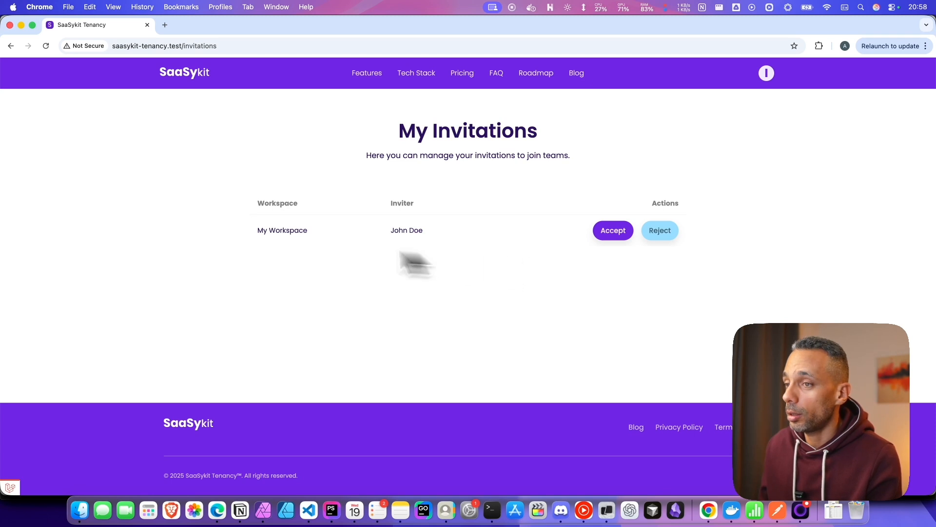
click(610, 233)
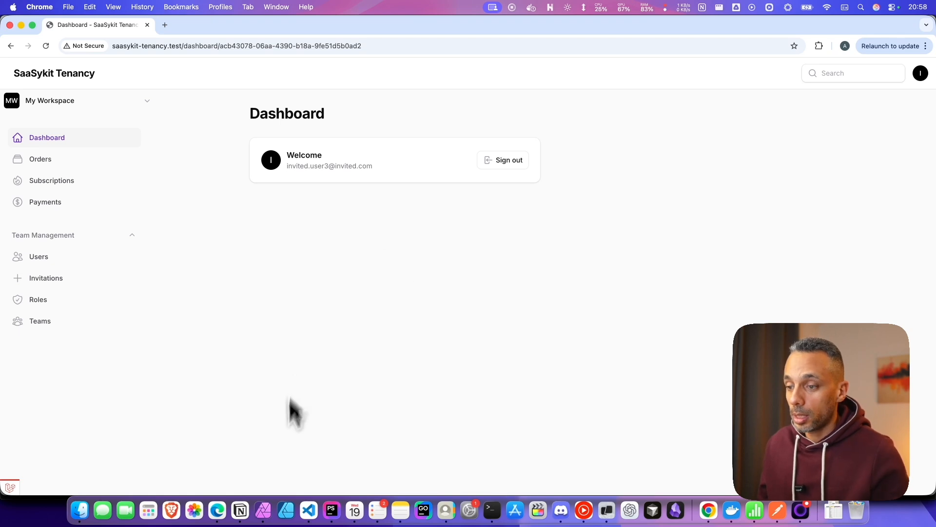
- Switch to Edge and open the workspace's teams list to check Team 2's member count
click(217, 510)
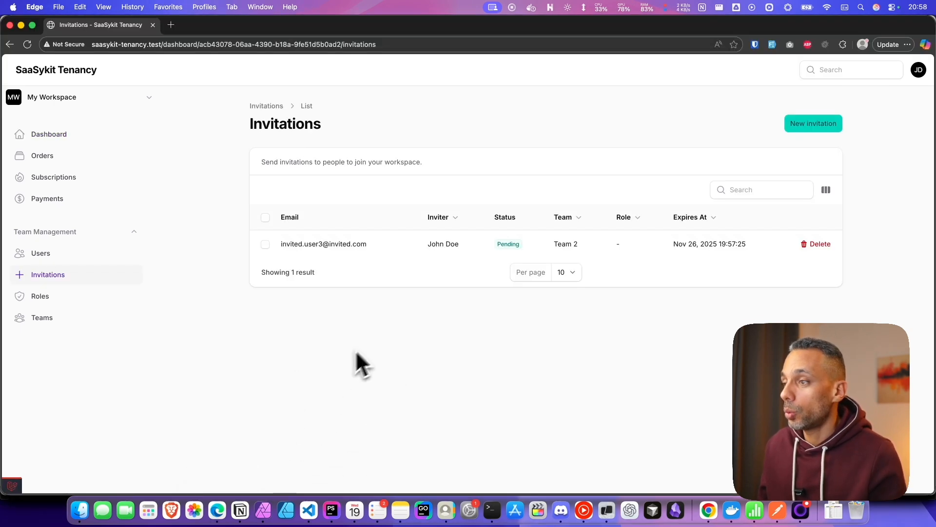
click(43, 317)
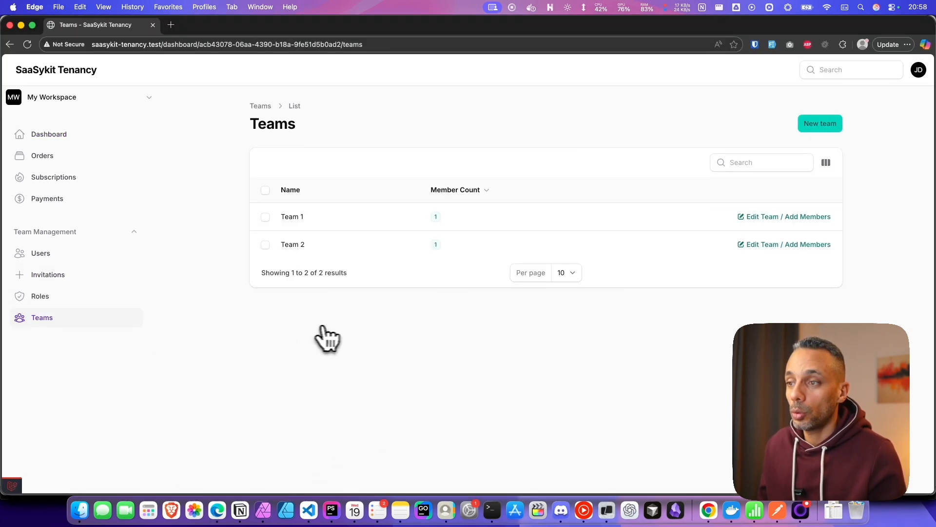
- Remove the invited member from Team 2, and switch to Chrome to check that user's workspace dashboard
click(332, 253)
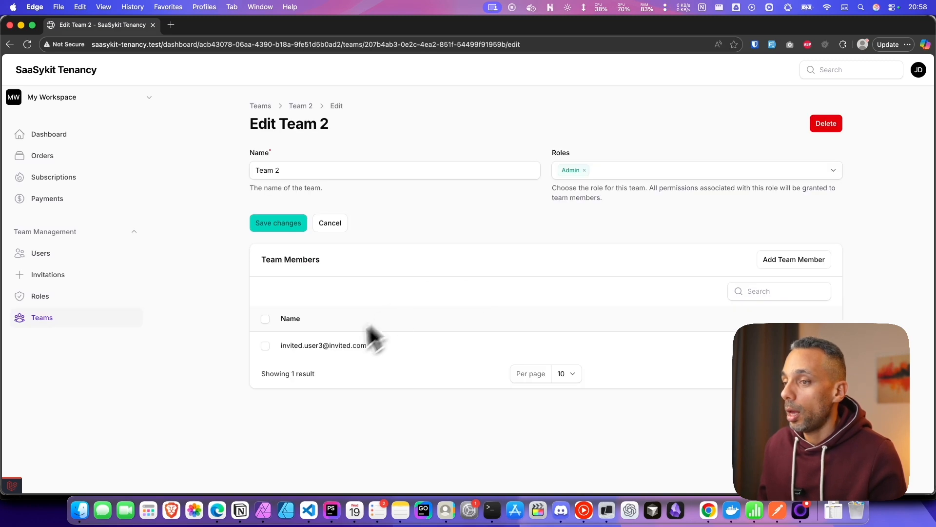
drag(368, 346, 284, 350)
click(293, 346)
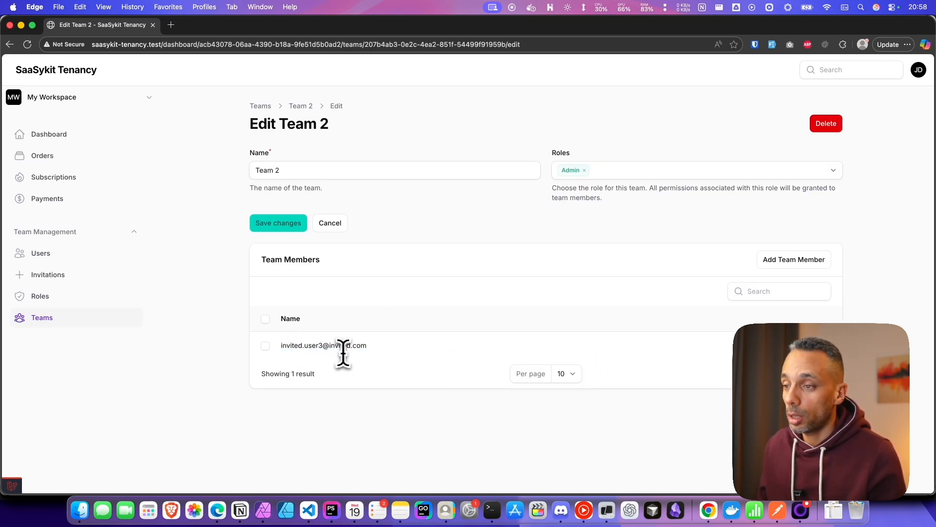
click(814, 346)
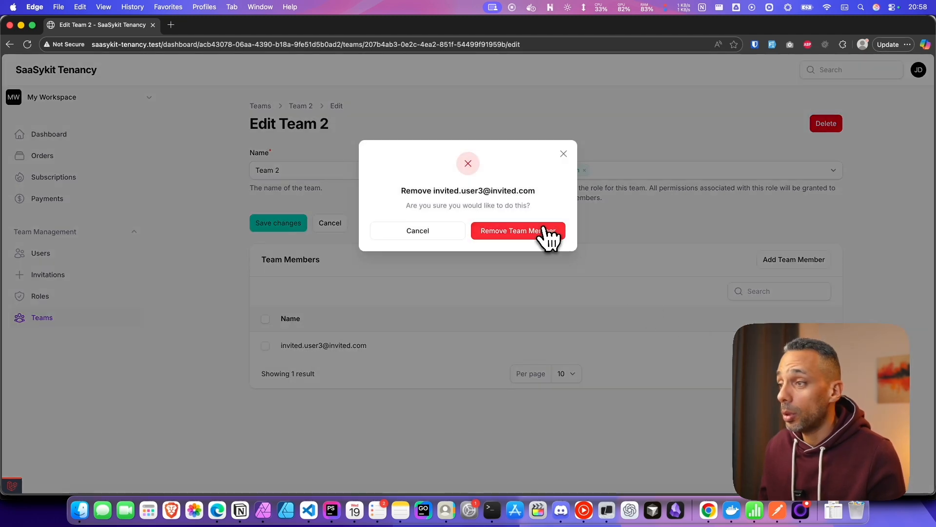
click(496, 233)
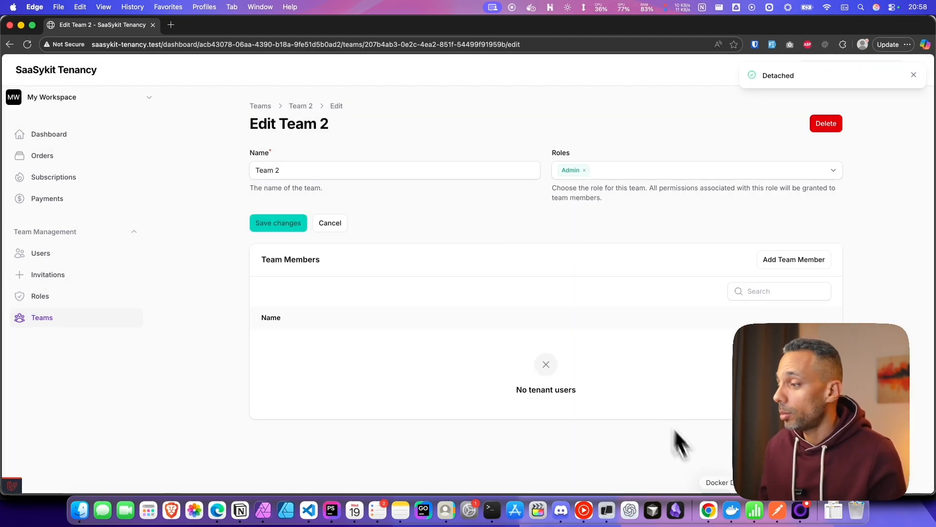
click(710, 512)
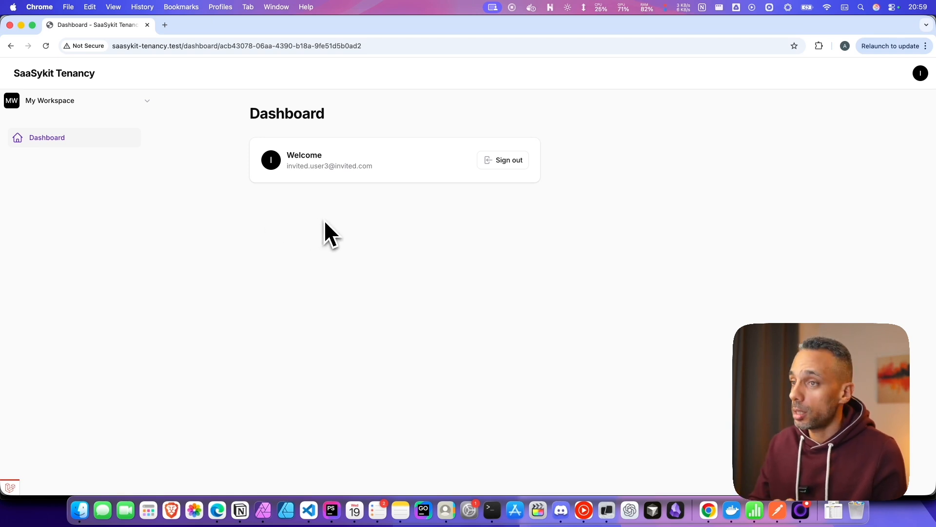
mouse_move(333, 115)
mouse_down()
mouse_move(268, 114)
mouse_move(332, 114)
mouse_up()
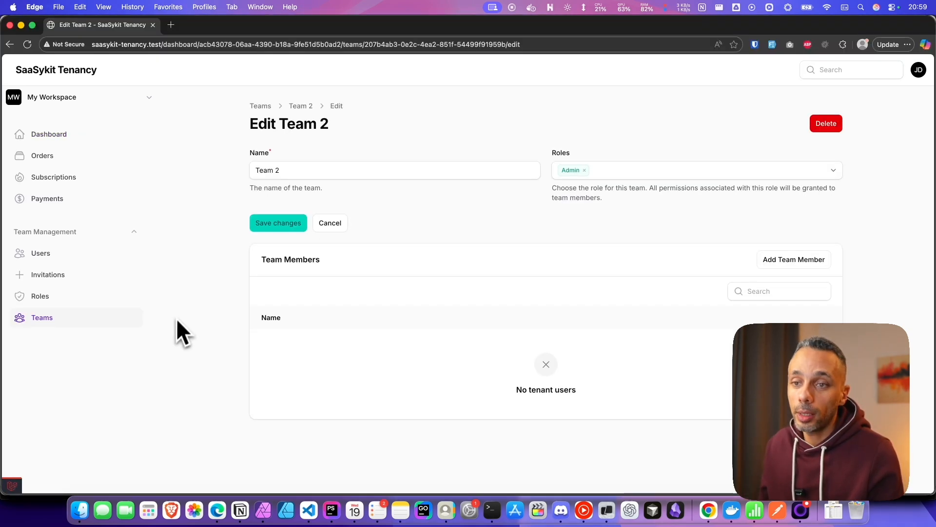
- In Edge, open the workspace's roles and start a new role to review the permissions it can be given
click(56, 300)
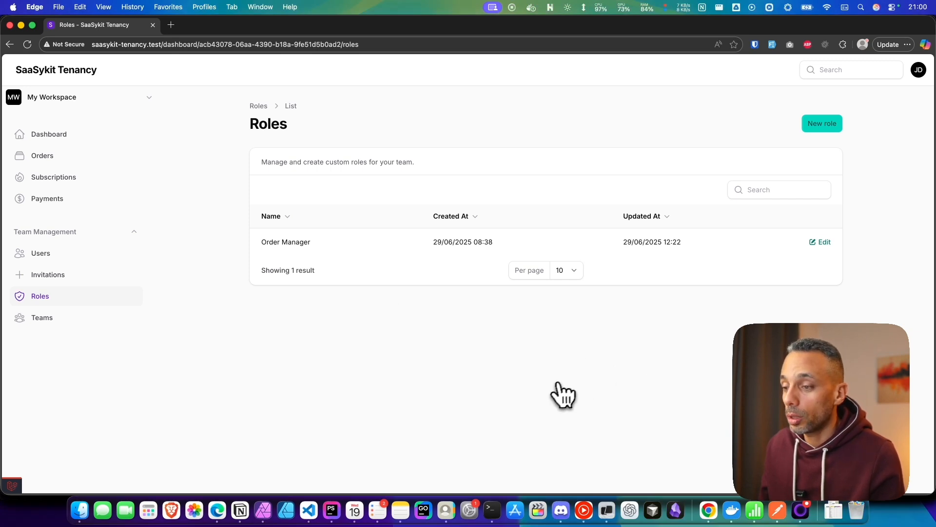
click(819, 128)
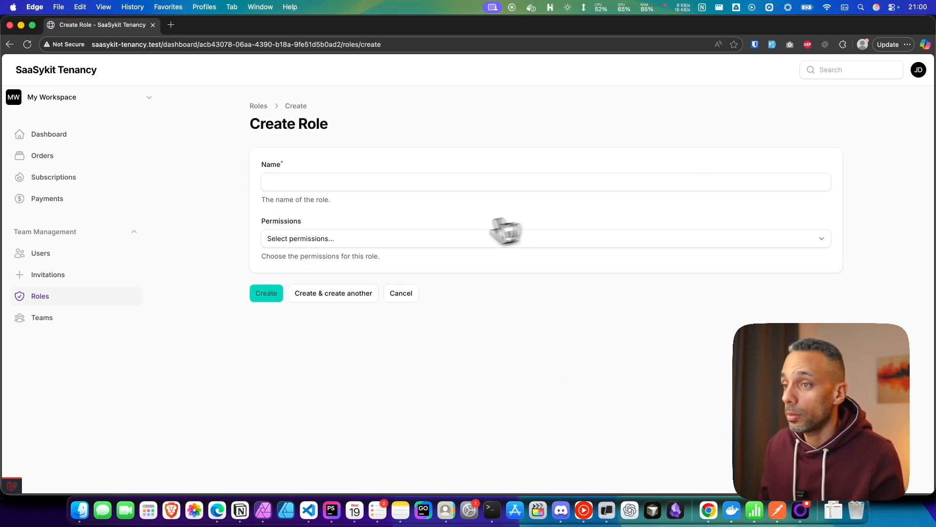
click(379, 240)
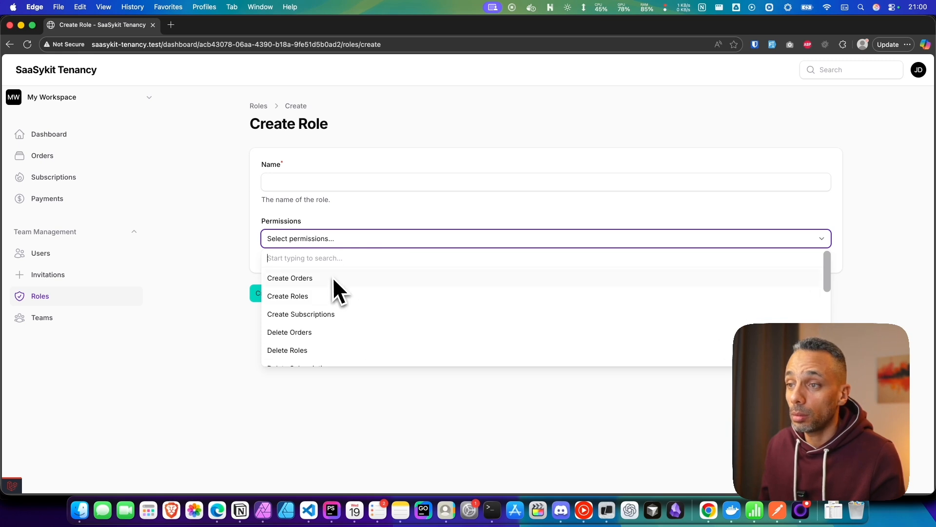
click(327, 182)
click(280, 349)
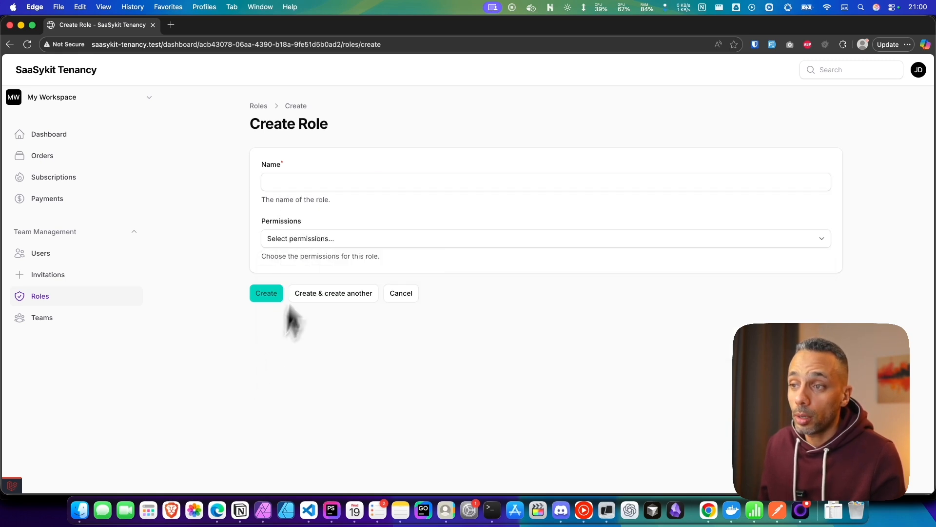
- Open the workspace's users list and look at the role choices for the invited user
click(57, 258)
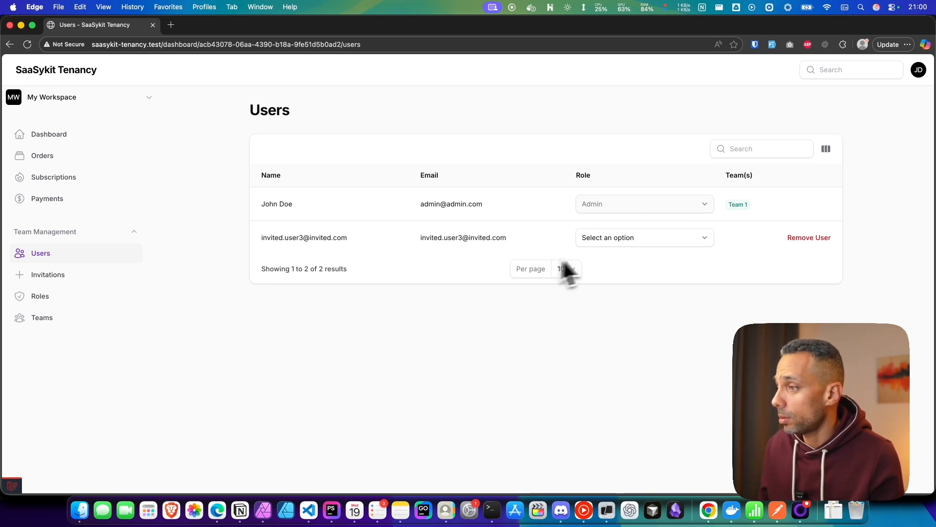
click(659, 241)
click(570, 322)
click(761, 248)
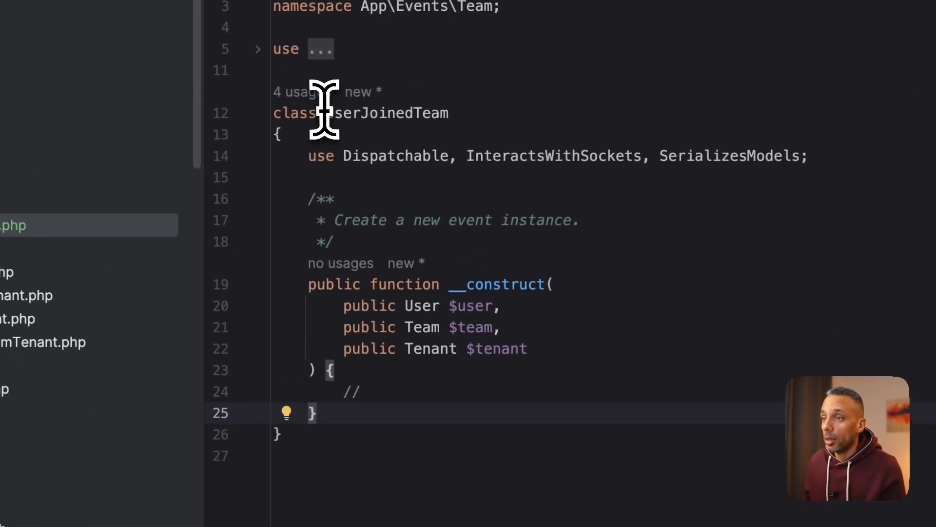
- Examine the UserJoinedTeam event class in PhpStorm, including its user, team and tenant constructor parameters
drag(324, 113, 483, 110)
click(579, 349)
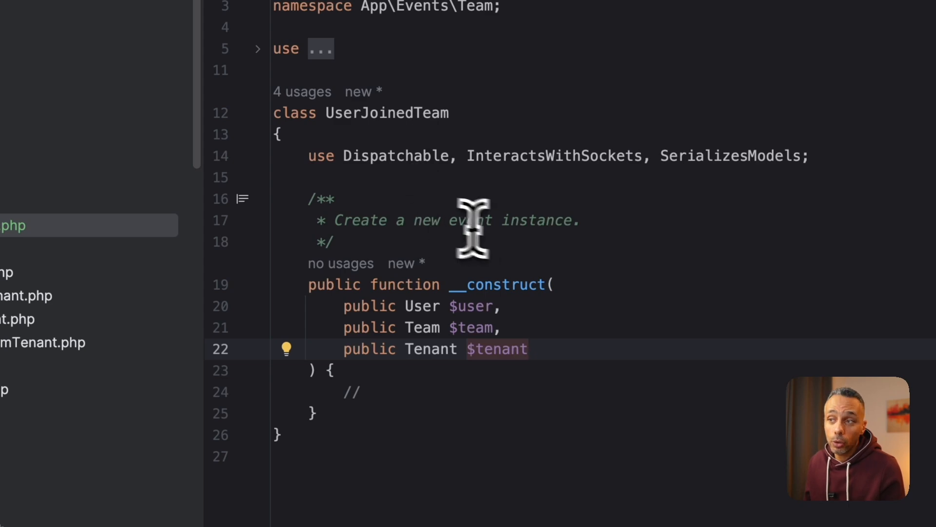
double_click(390, 114)
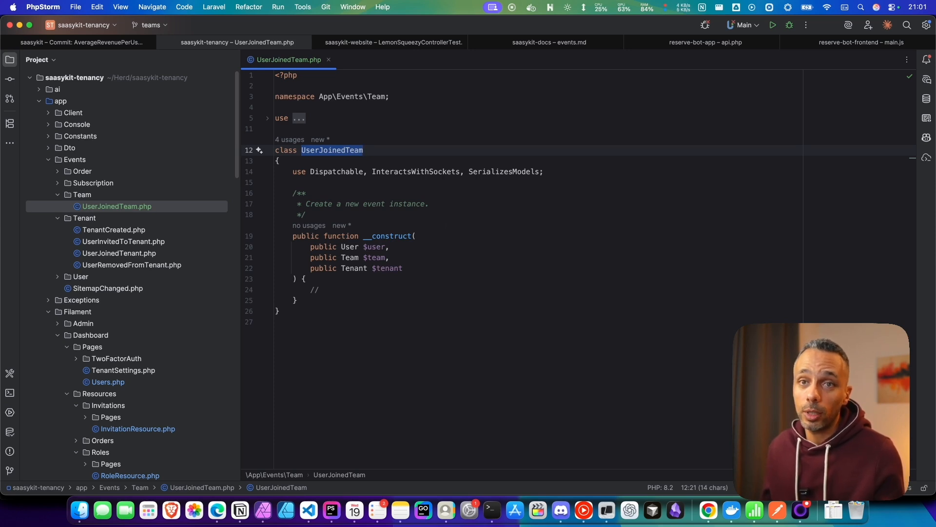
- Switch to Edge, disable Allow Teams in the admin panel's Tenancy Settings, and save the change
key(super+Tab)
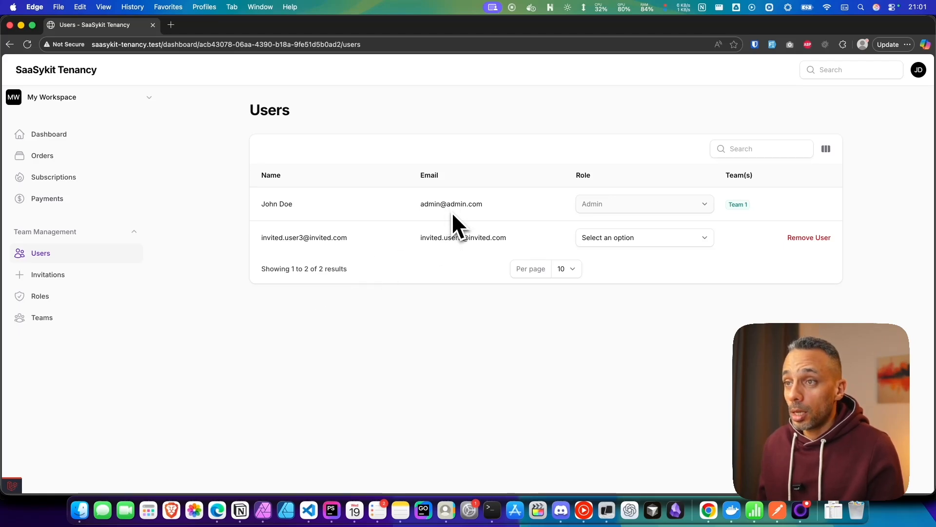
click(919, 69)
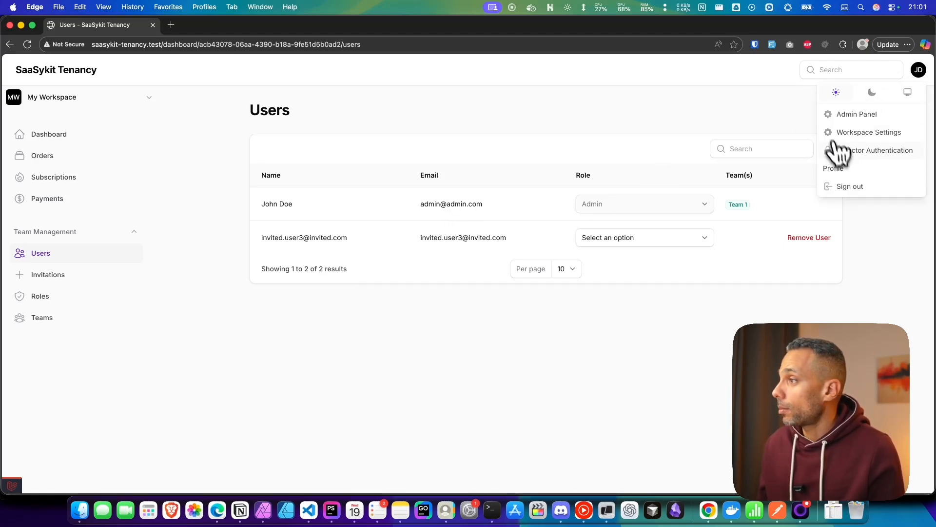
click(862, 115)
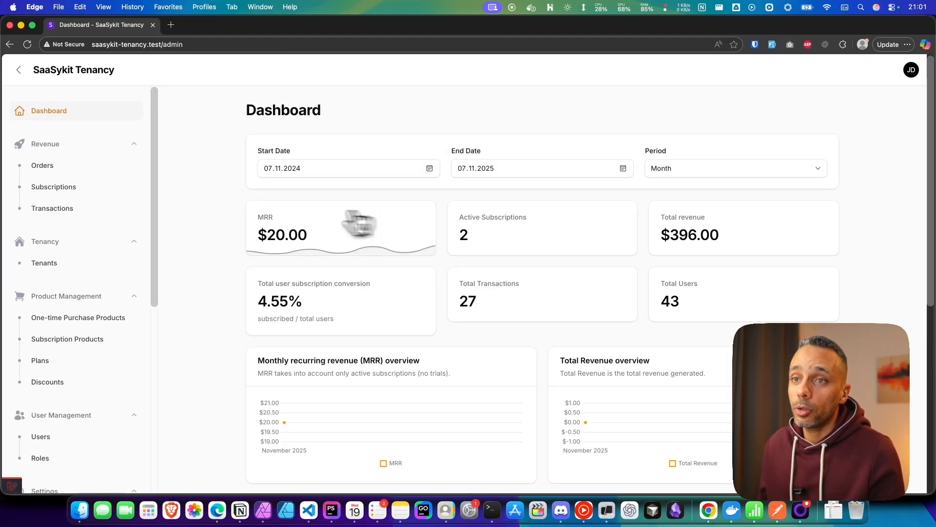
scroll(105, 236, down, 5)
click(85, 322)
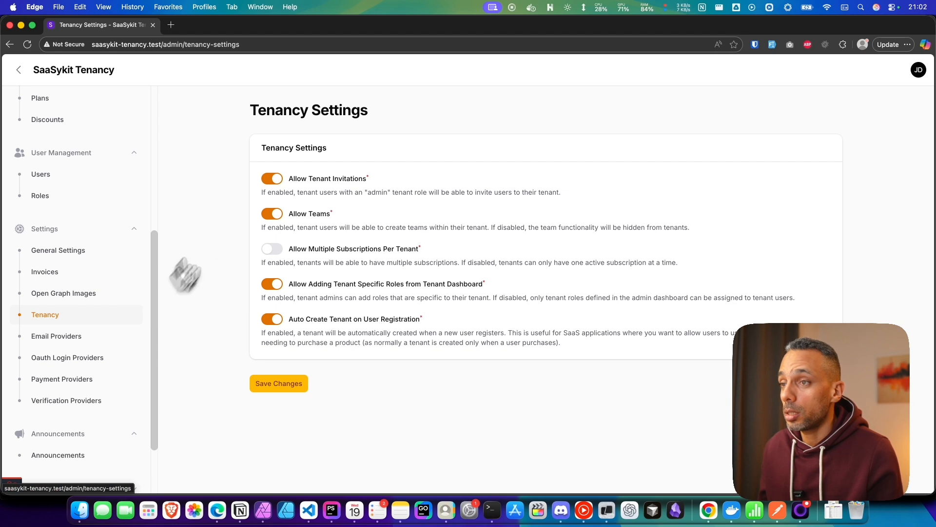
click(291, 215)
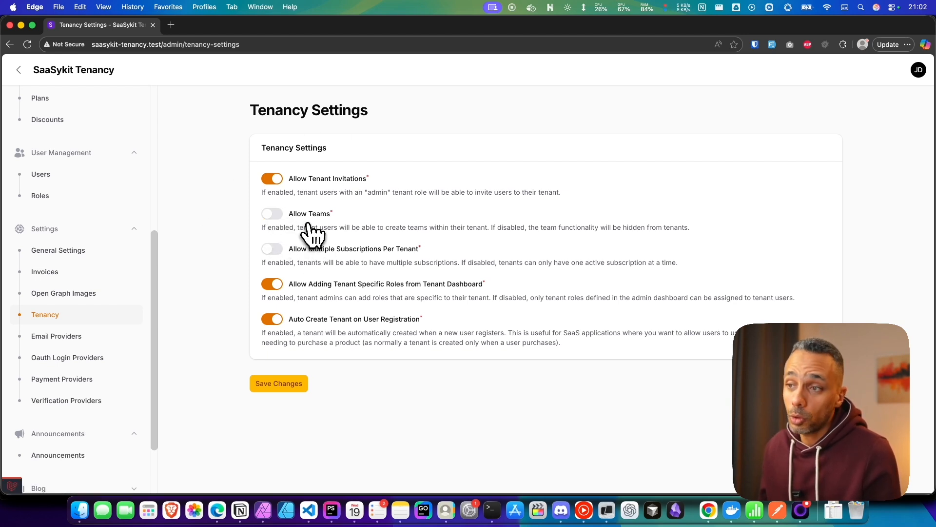
click(278, 385)
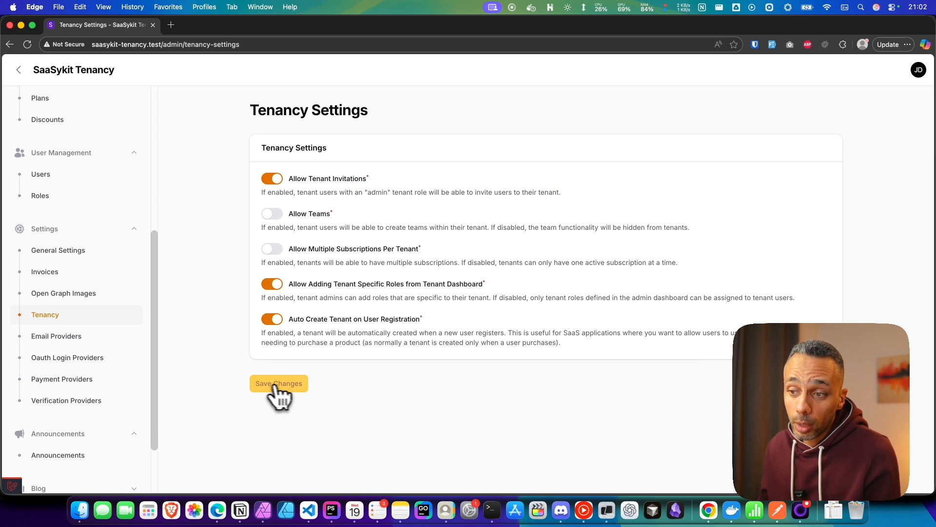
- Return to the workspace dashboard and check the users list and new invitation form for team options
click(914, 75)
click(917, 72)
click(878, 114)
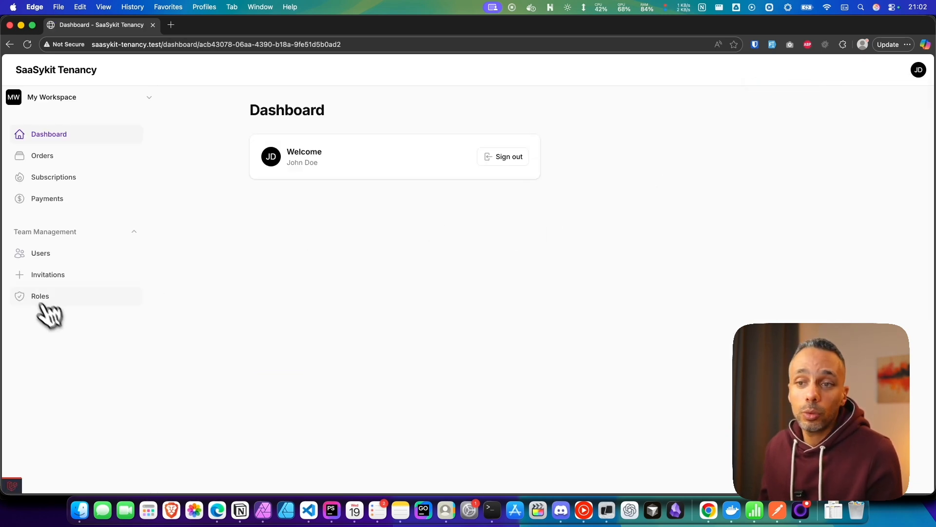
click(49, 255)
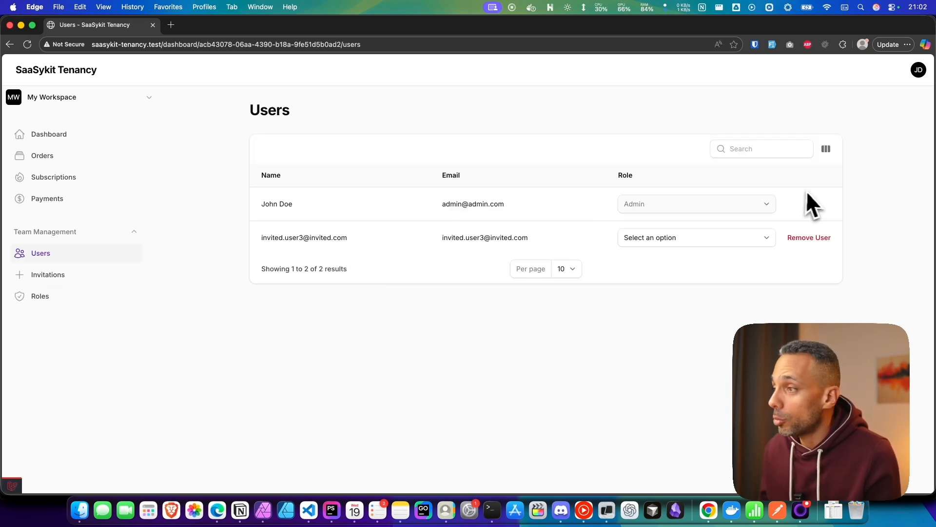
click(83, 277)
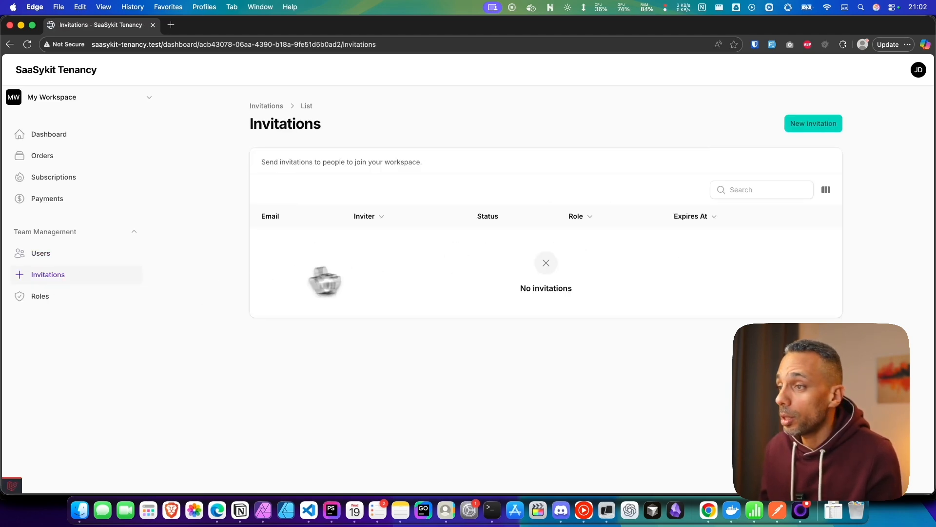
click(812, 124)
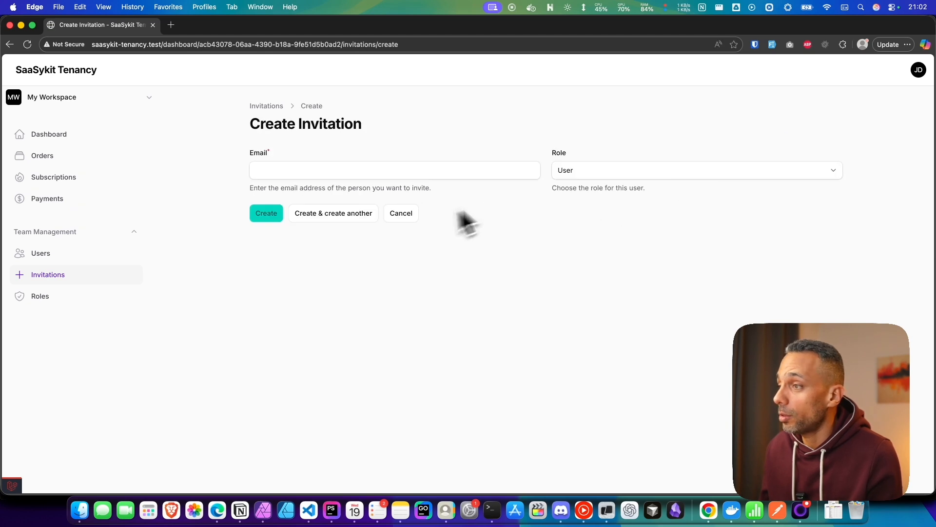